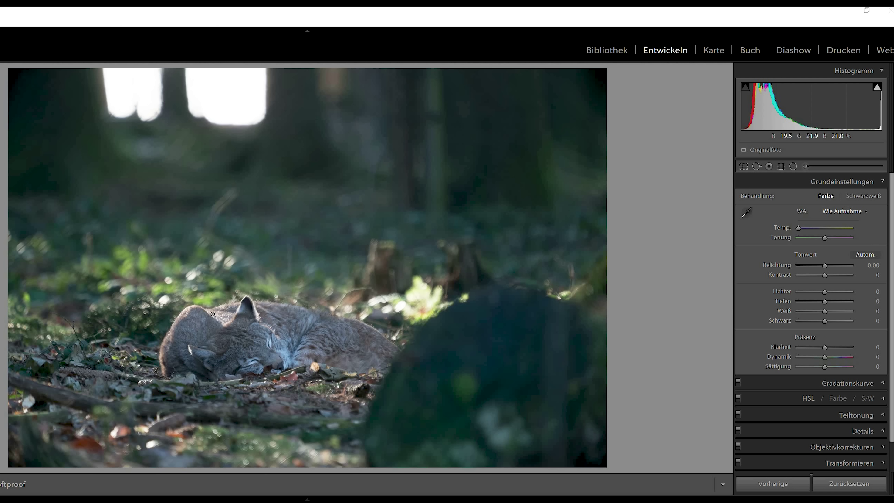
- Crop the lynx photo in from the top-left corner, keeping the 'Wie Aufnahme' (As Shot) aspect ratio
left_click(743, 167)
left_click(861, 197)
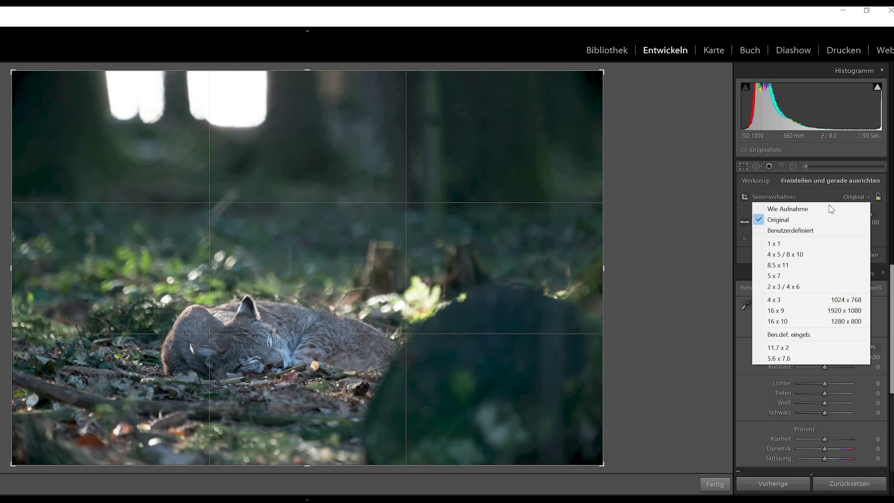
left_click(845, 206)
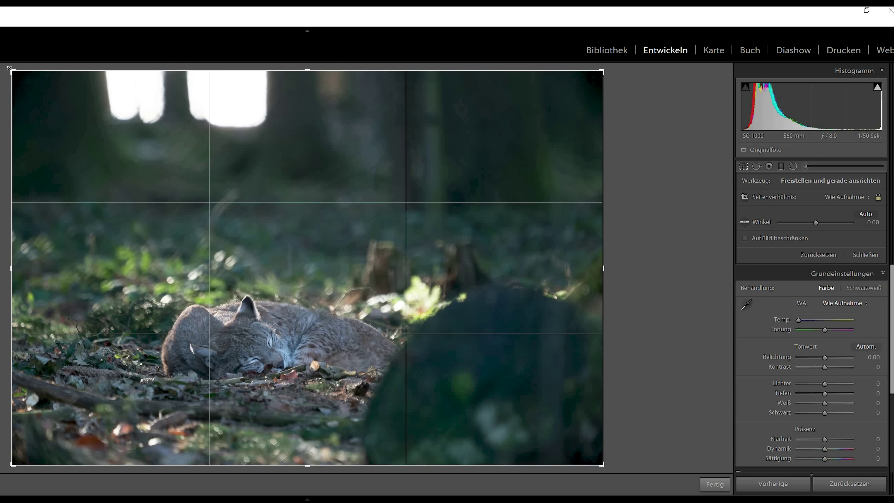
left_click_drag(13, 72, 38, 90)
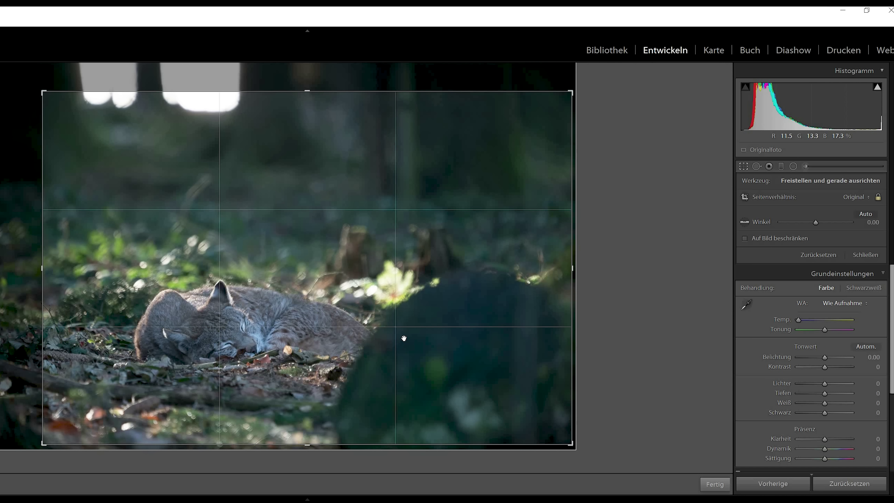
left_click(715, 484)
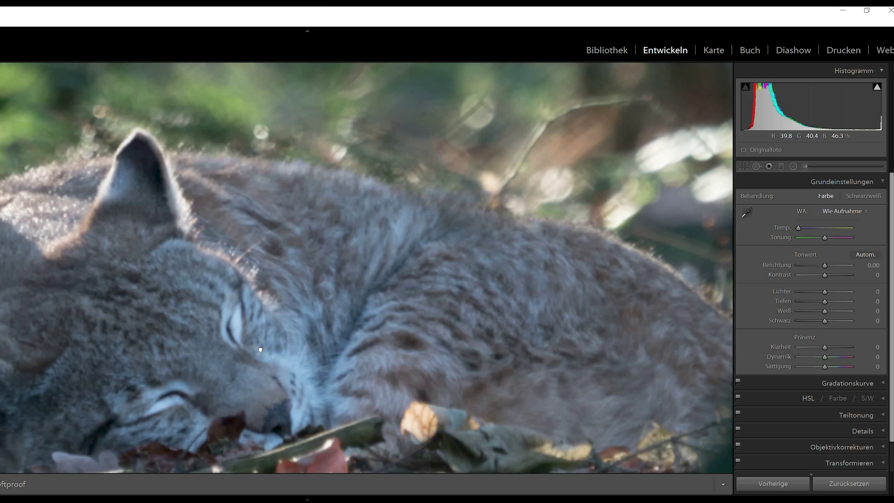
- Set white balance from the lynx's face fur with the eyedropper (temperature 9300, tint +11)
left_click(237, 339)
left_click(747, 213)
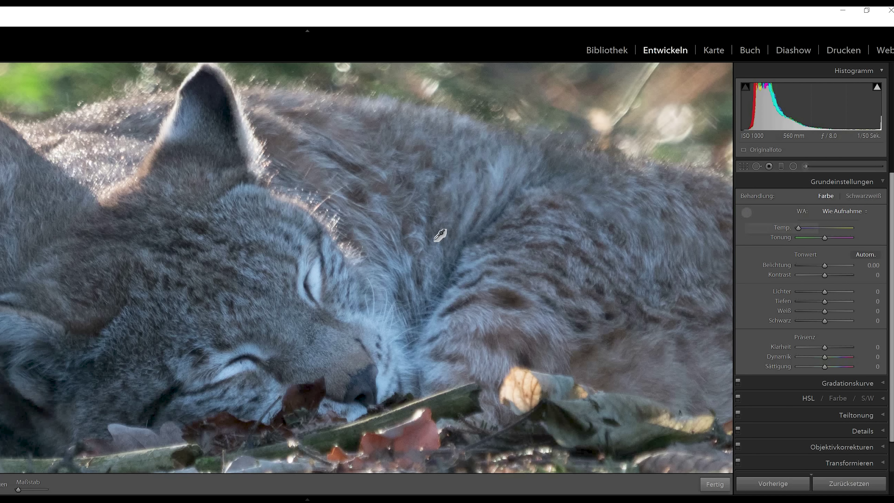
left_click(313, 279)
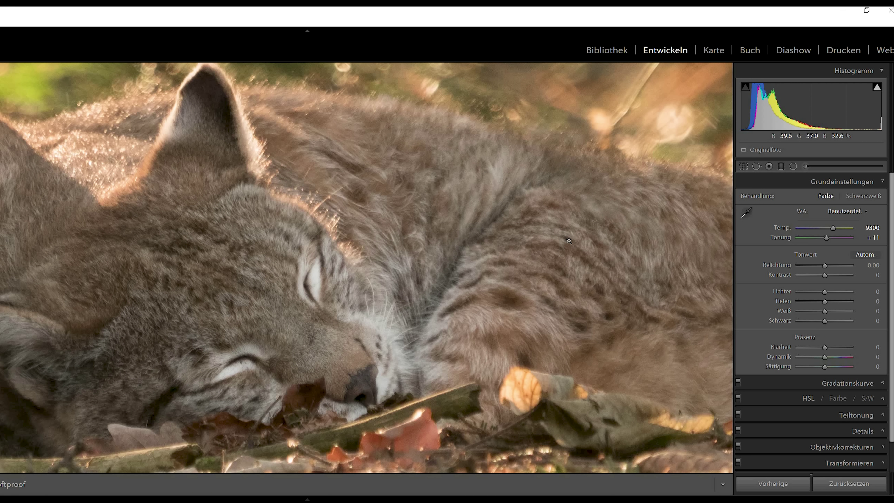
left_click(470, 226)
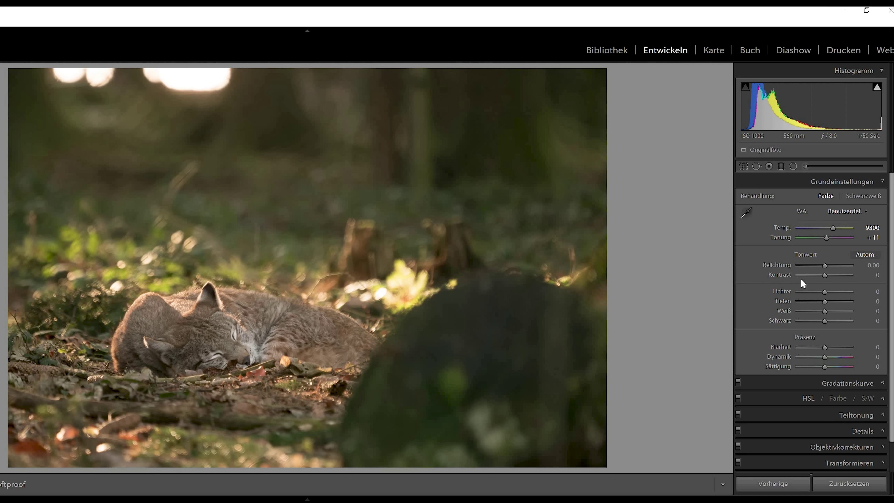
- With highlight clipping shown, lower highlights to -13, leave clarity at 0, and set vibrance to +11
left_click(877, 87)
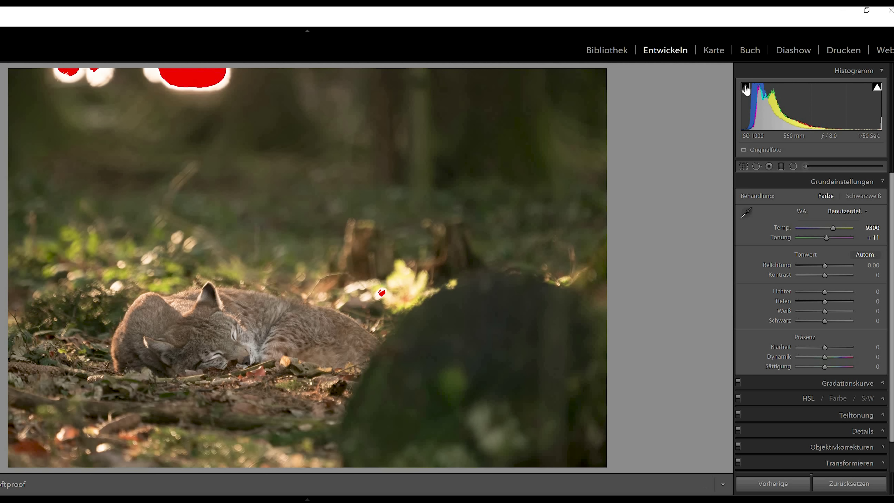
left_click_drag(825, 292, 822, 291)
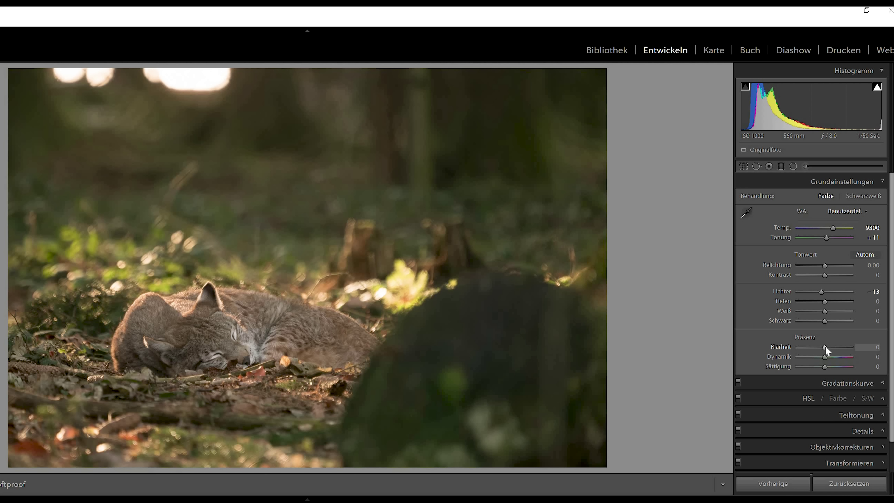
left_click_drag(805, 347, 832, 351)
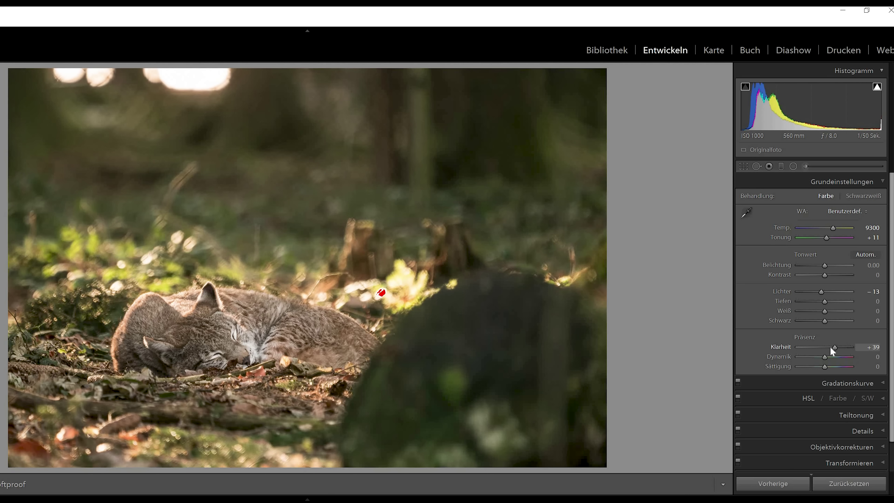
double_click(834, 346)
left_click(829, 357)
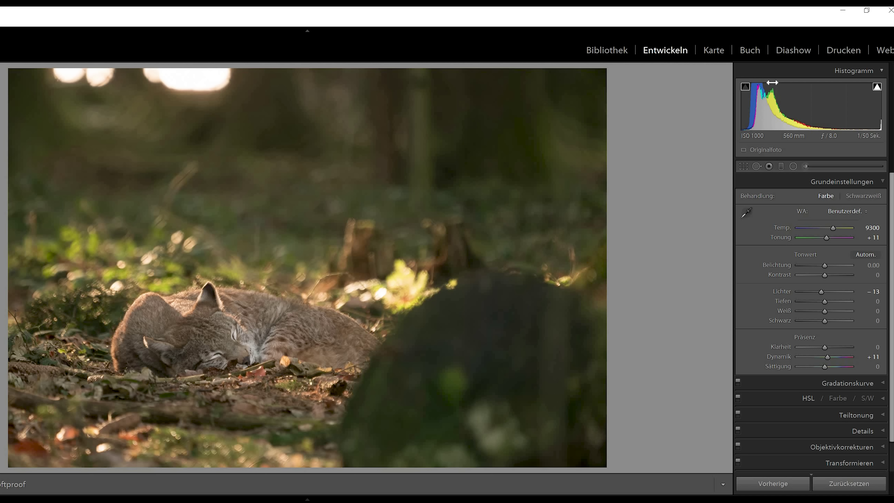
- Add a top-left radial filter with exposure +0.97 and temperature +15
left_click(794, 167)
left_click_drag(40, 106, 230, 263)
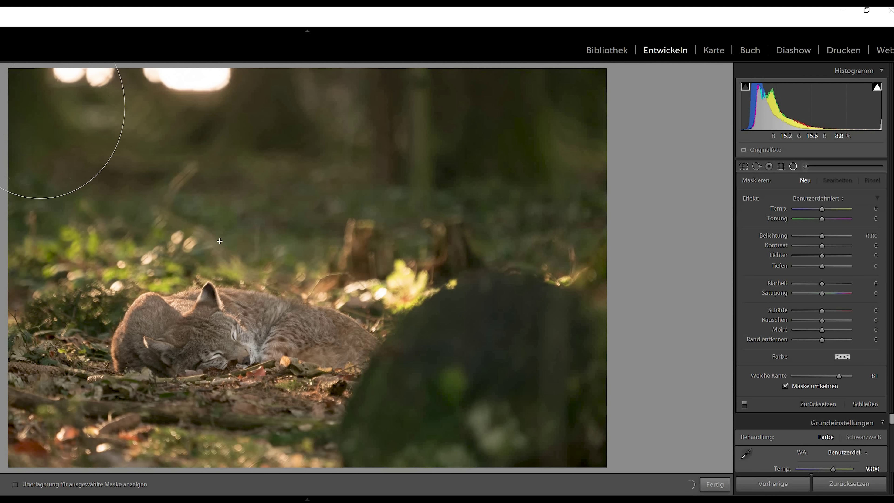
left_click_drag(40, 106, 150, 168)
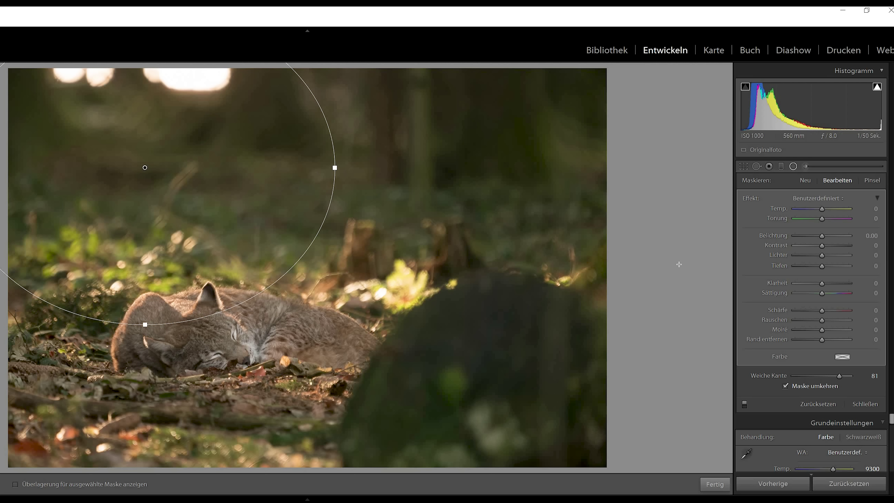
left_click_drag(822, 236, 828, 237)
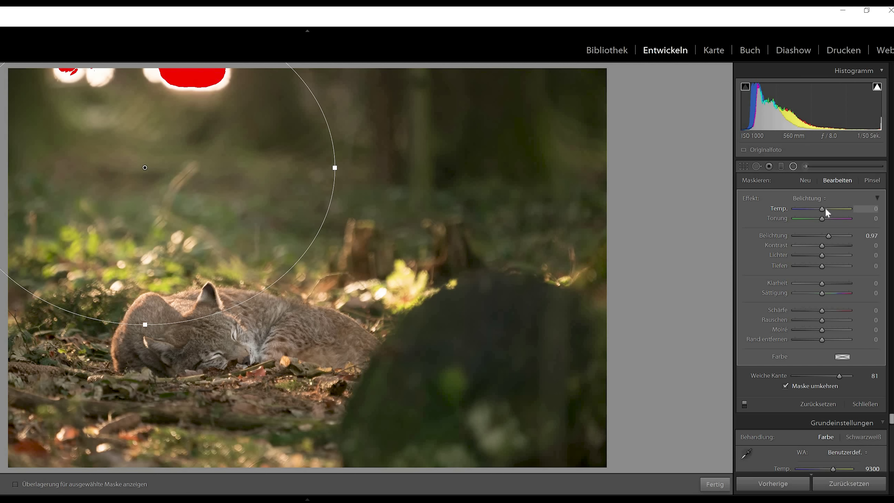
left_click_drag(826, 208, 829, 210)
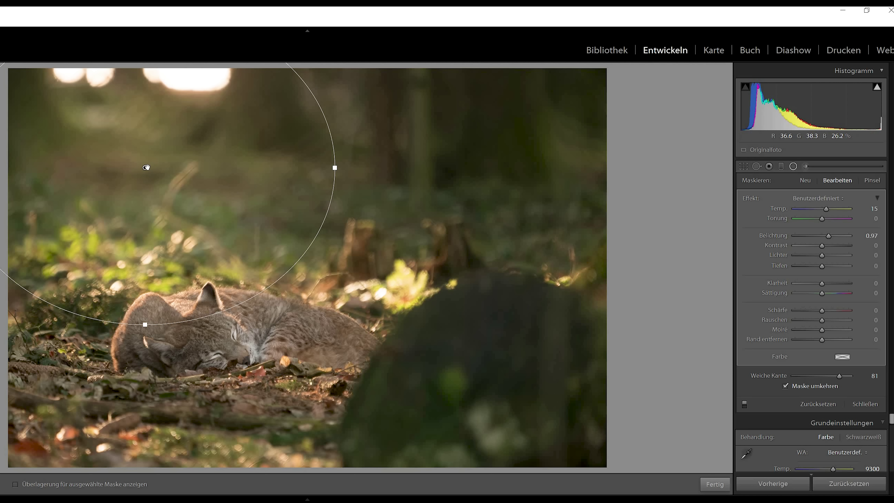
- Duplicate the glow radial filter and make the copy narrower, flatter and shifted up-left
right_click(145, 168)
left_click(162, 174)
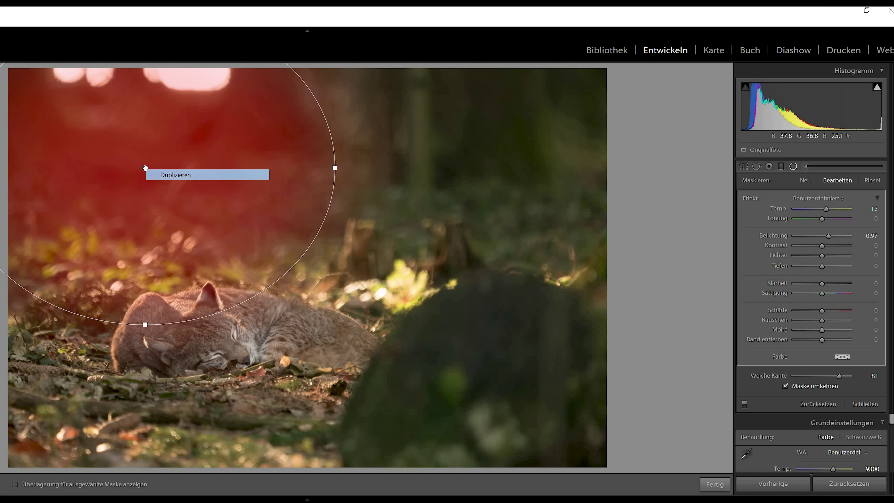
left_click_drag(336, 167, 291, 168)
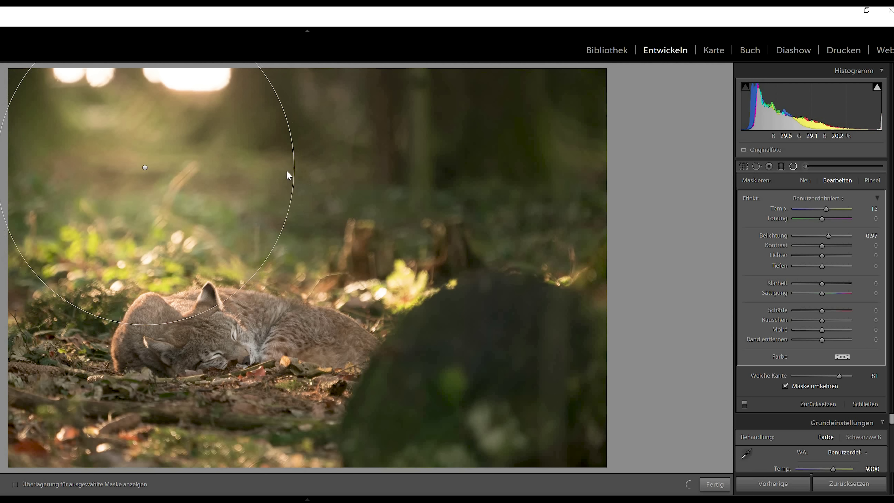
left_click_drag(144, 166, 140, 151)
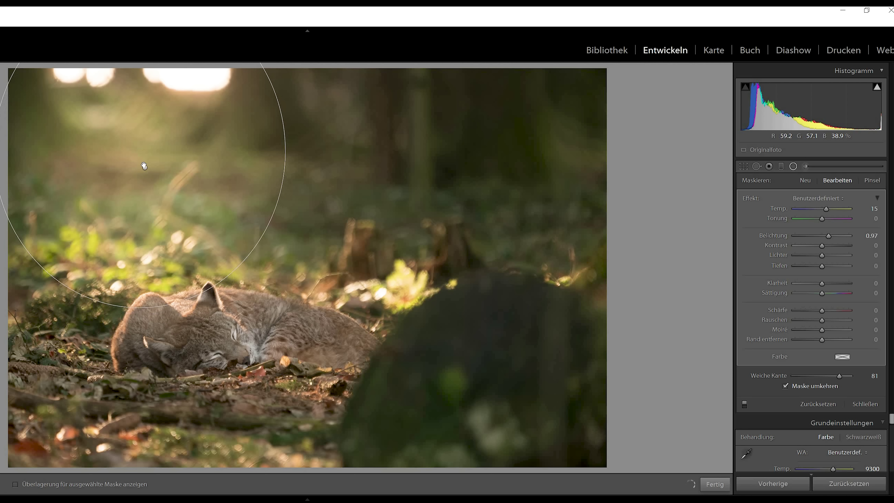
left_click_drag(141, 308, 141, 264)
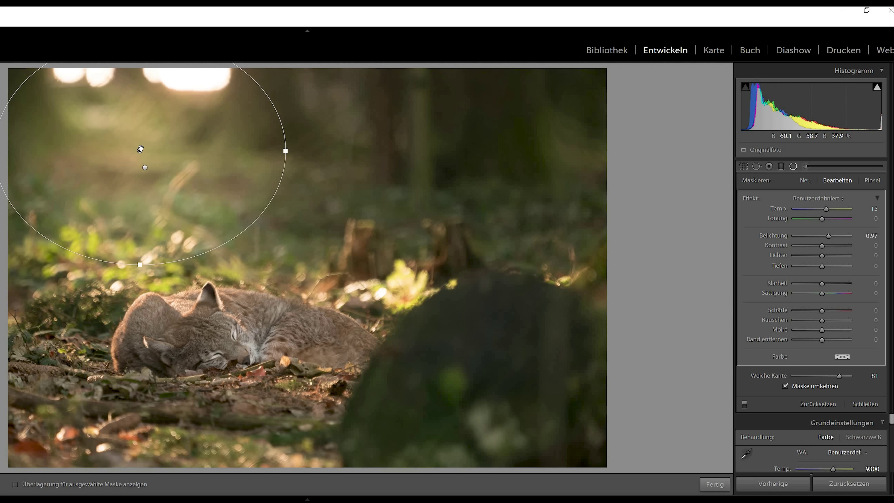
- Duplicate the glow filter again and flatten and narrow the new top-left copy
right_click(140, 152)
left_click(149, 155)
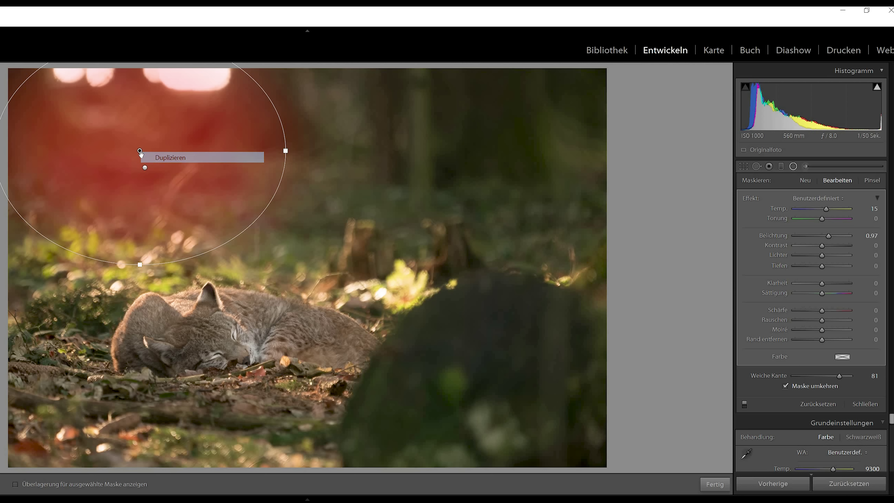
left_click(133, 137)
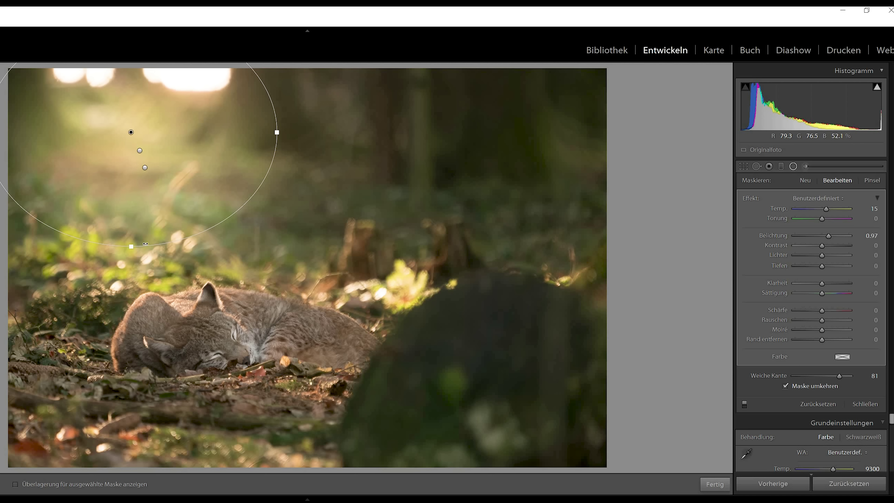
left_click_drag(131, 249, 131, 219)
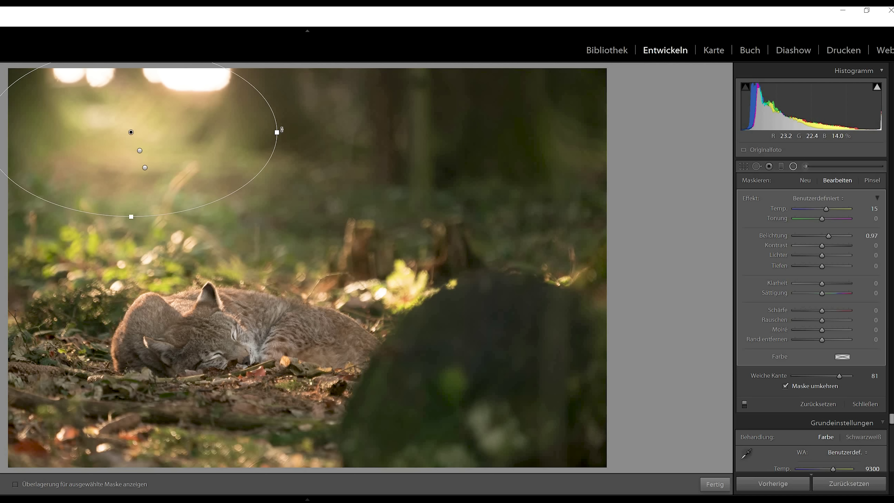
left_click_drag(276, 111, 243, 112)
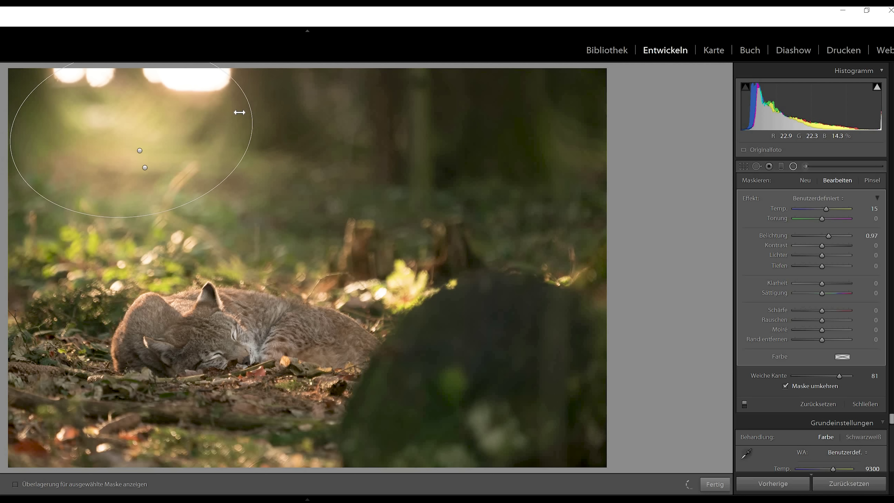
- Make one more duplicate of the glow filter, then delete that extra copy
left_click(132, 135)
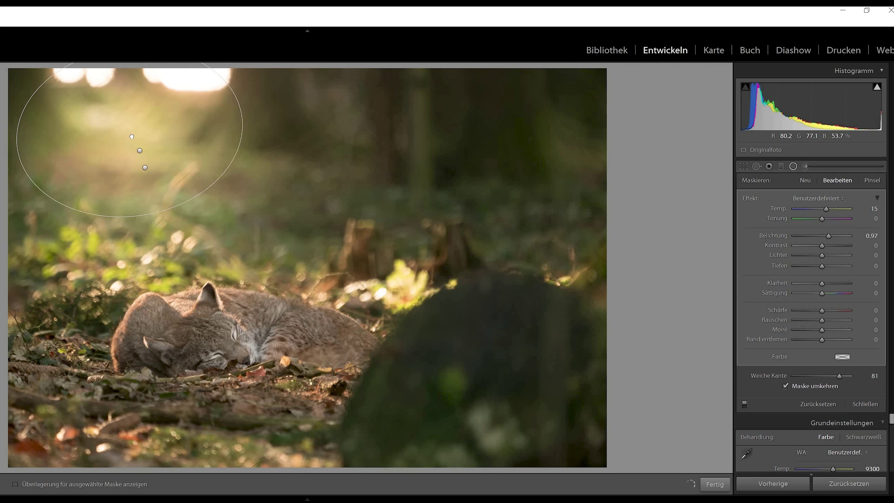
right_click(132, 137)
left_click(144, 144)
left_click_drag(130, 122, 128, 121)
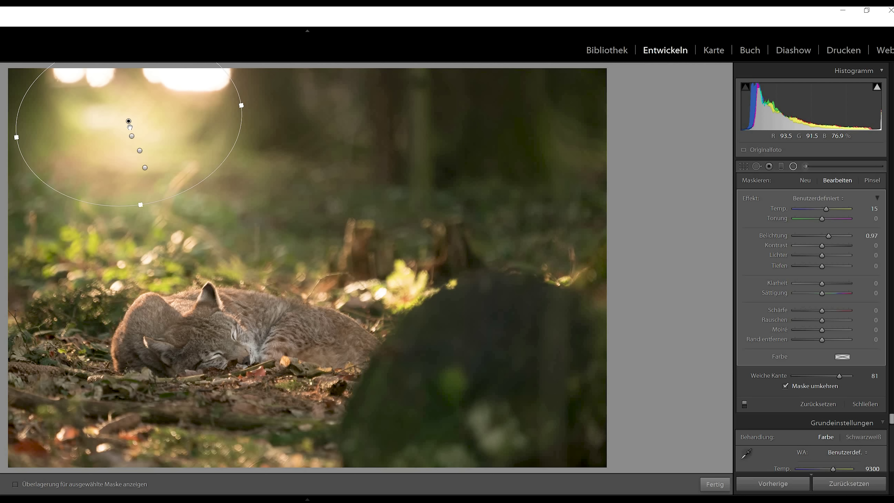
right_click(127, 120)
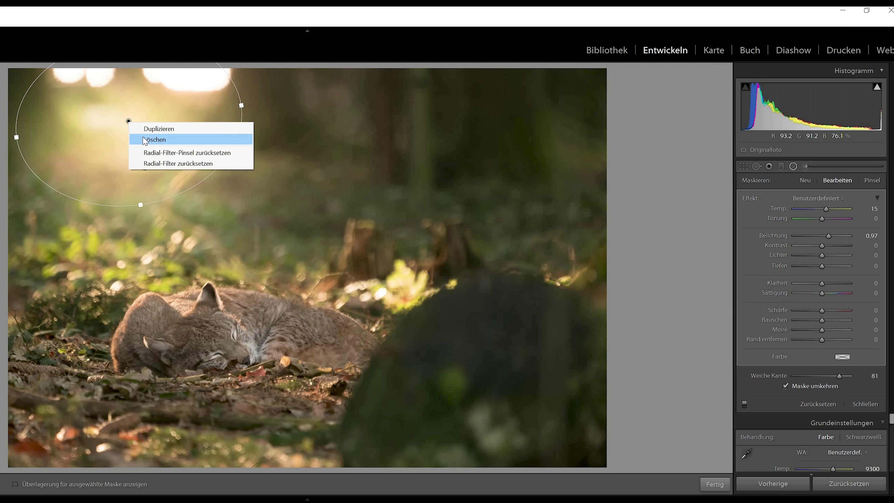
left_click(146, 138)
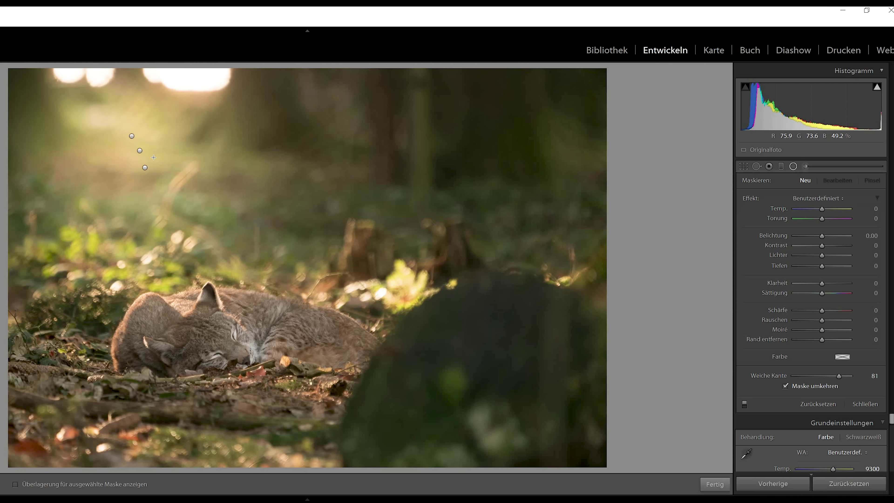
- Warm the large glow filter, raise its exposure to +1.28 and set clarity to -19
left_click(145, 168)
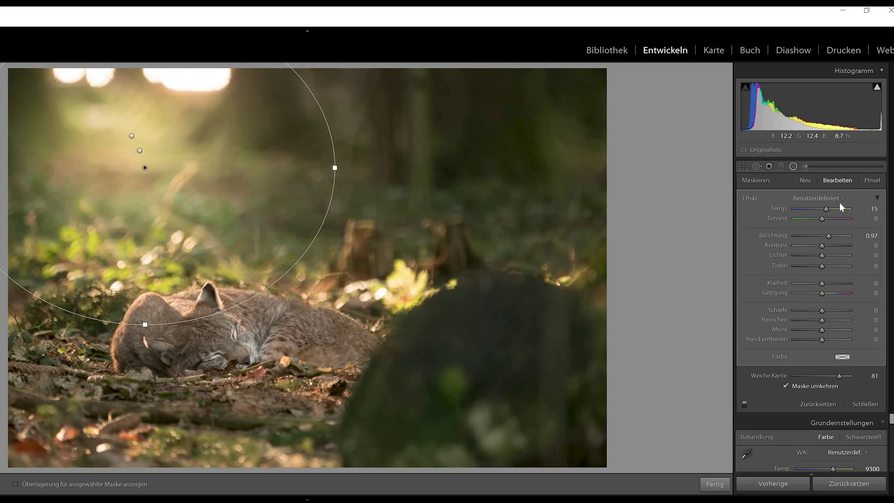
left_click_drag(825, 207, 828, 209)
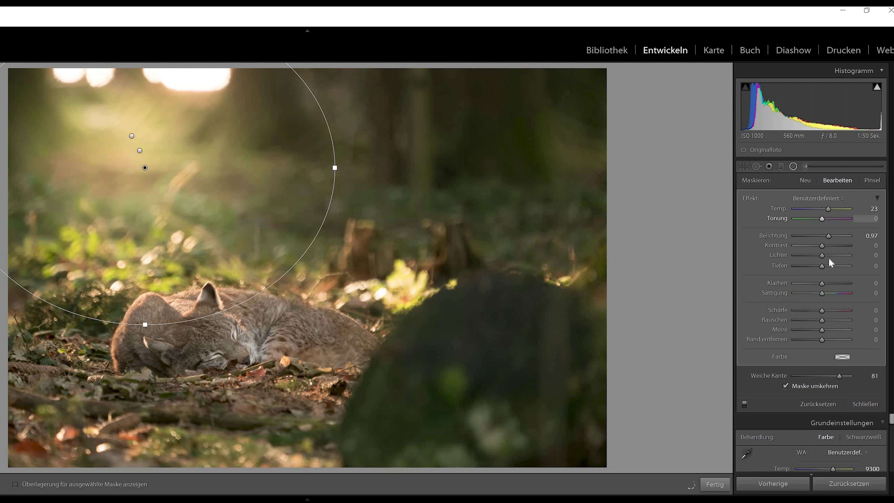
left_click_drag(830, 235, 833, 236)
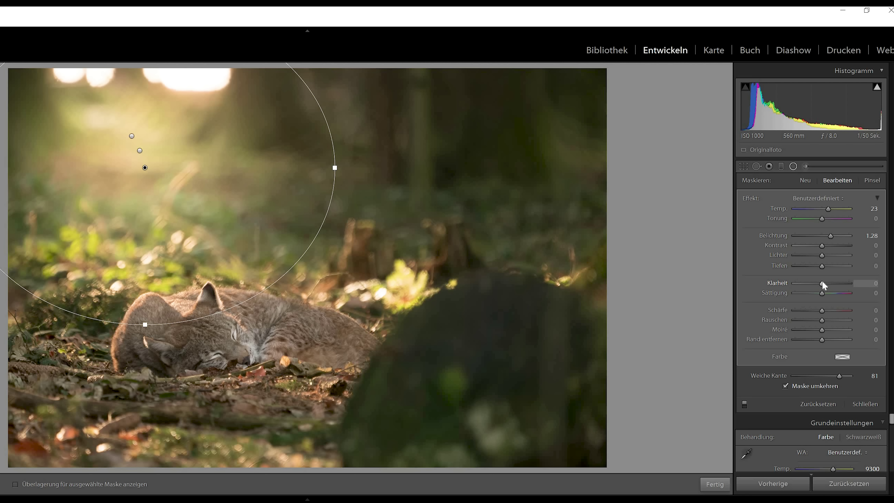
left_click_drag(801, 283, 818, 284)
- Raise the upper glow filter's temperature to +40 and extend the large ellipse slightly downward
left_click(141, 150)
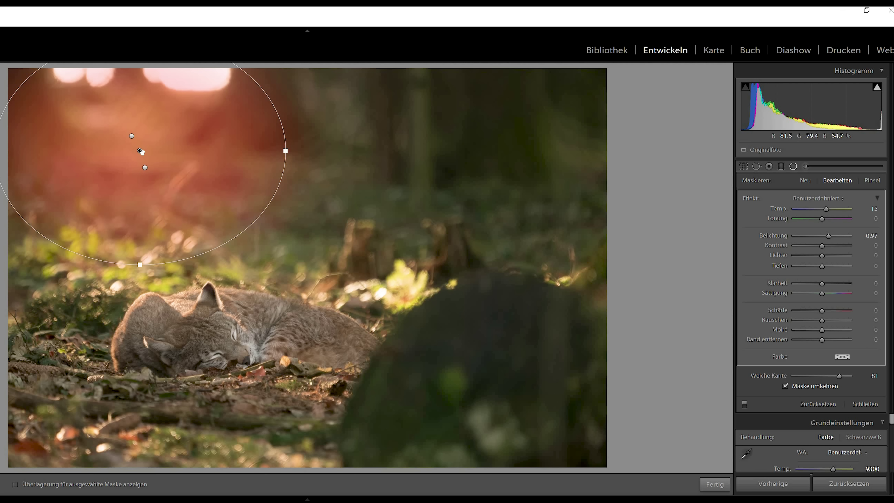
left_click(132, 136)
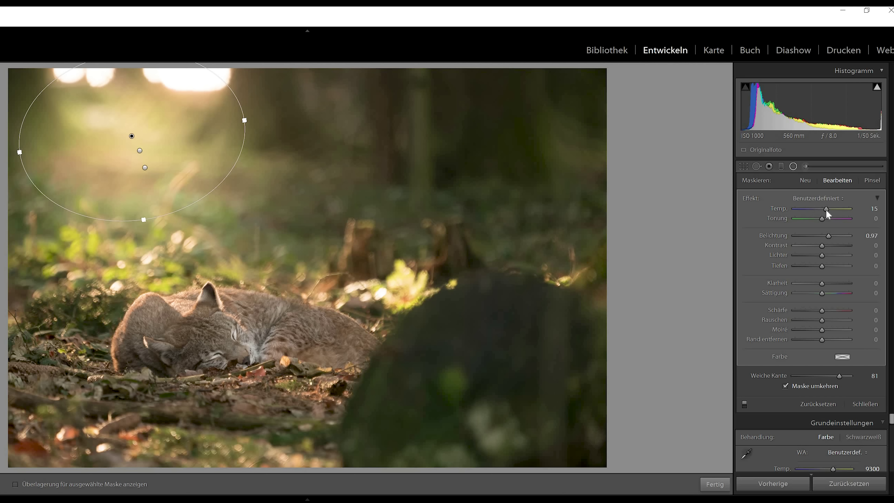
left_click_drag(828, 214, 836, 213)
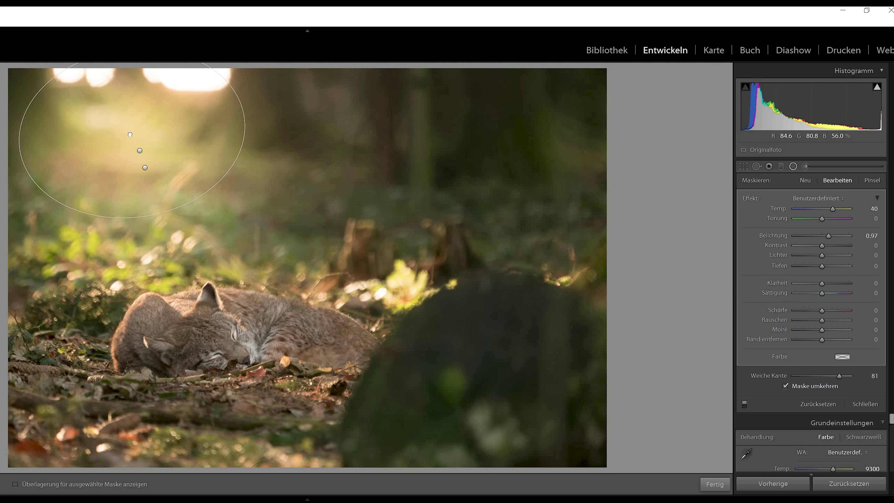
left_click(140, 151)
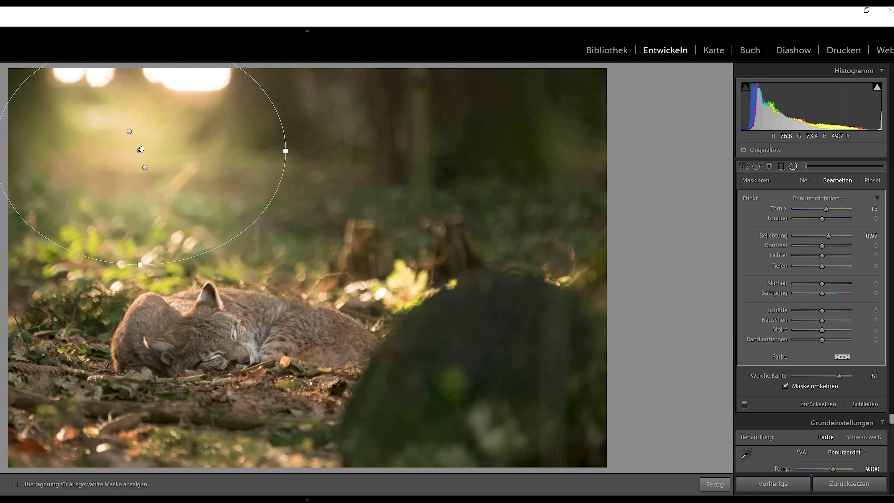
left_click(144, 166)
left_click_drag(144, 321, 143, 324)
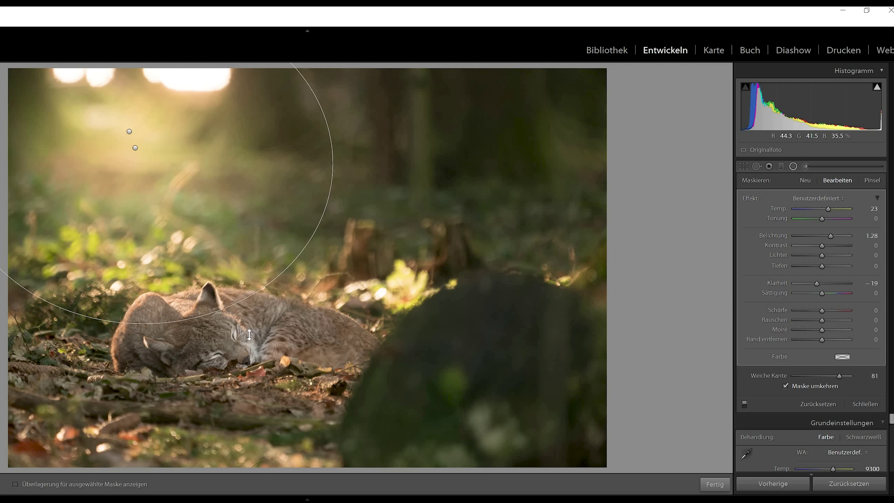
left_click(713, 484)
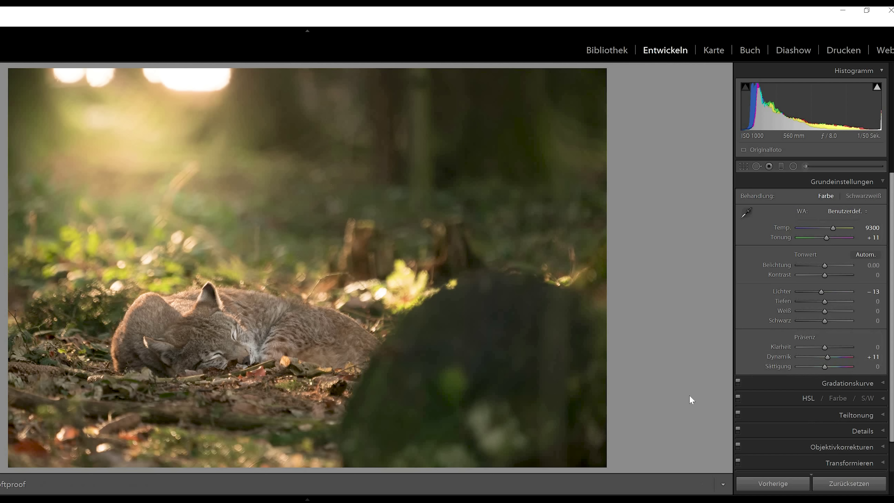
- Add a radial filter over the sleeping lynx with +0.67 exposure, +46 contrast and +14 temperature
left_click(793, 166)
left_click_drag(140, 298, 306, 360)
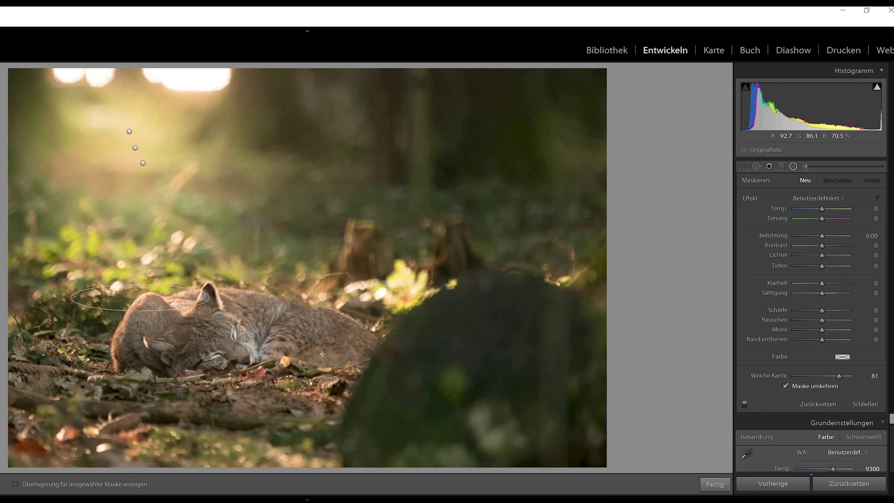
left_click_drag(141, 298, 378, 313)
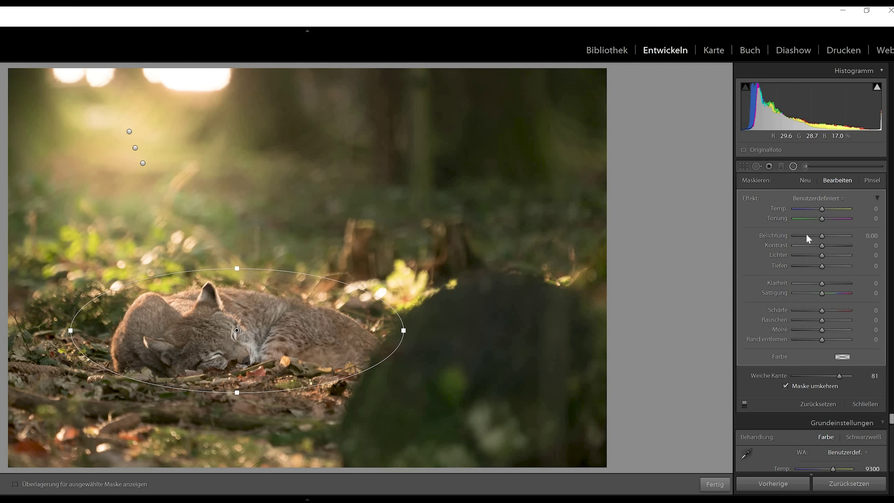
left_click_drag(824, 235, 828, 236)
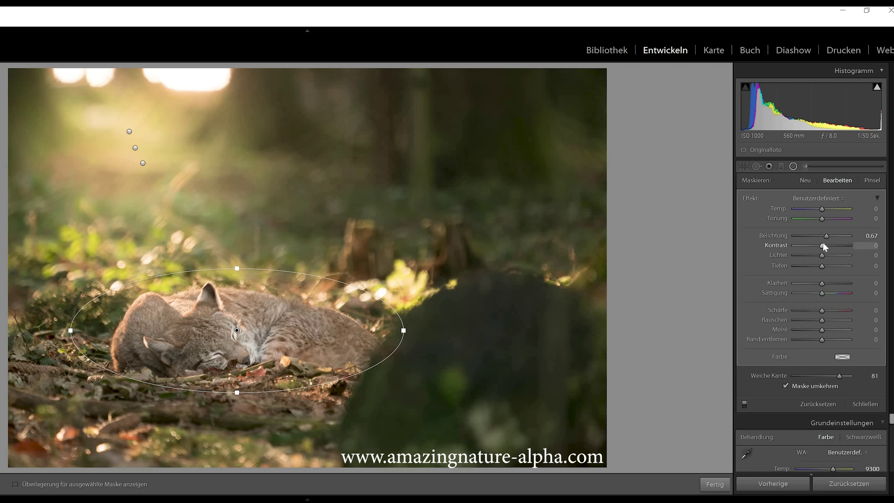
left_click_drag(849, 246, 836, 248)
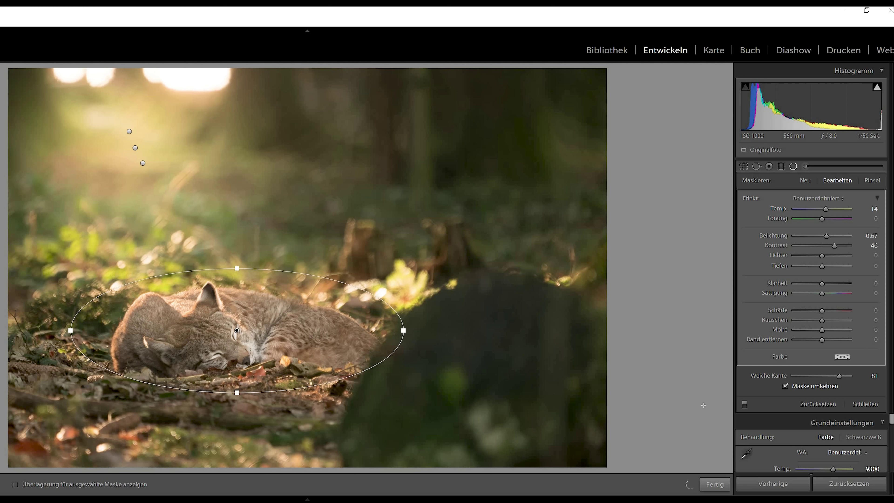
left_click(713, 484)
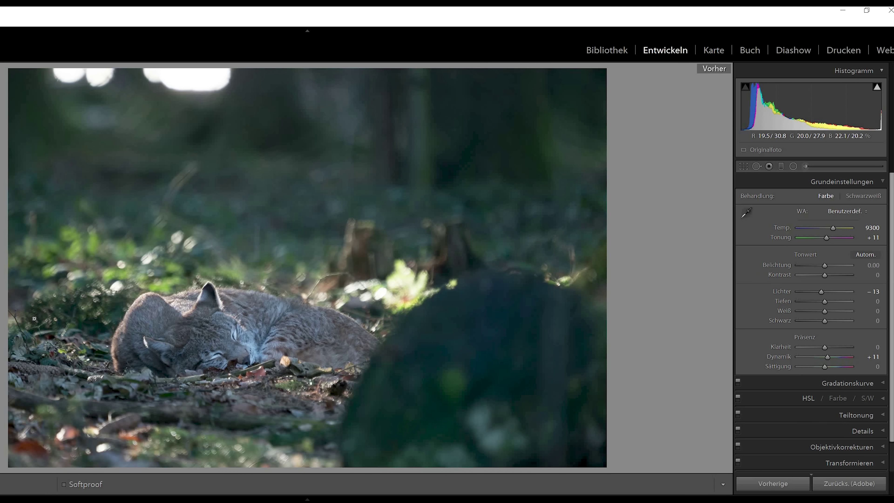
- Compare against the Before view, return to the edit, and zoom 1:1 on the lynx's face
key("backslash")
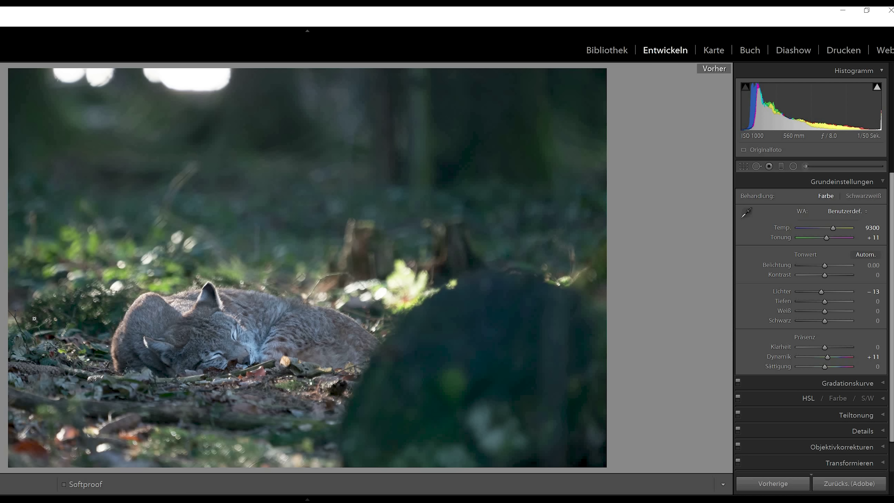
key("backslash")
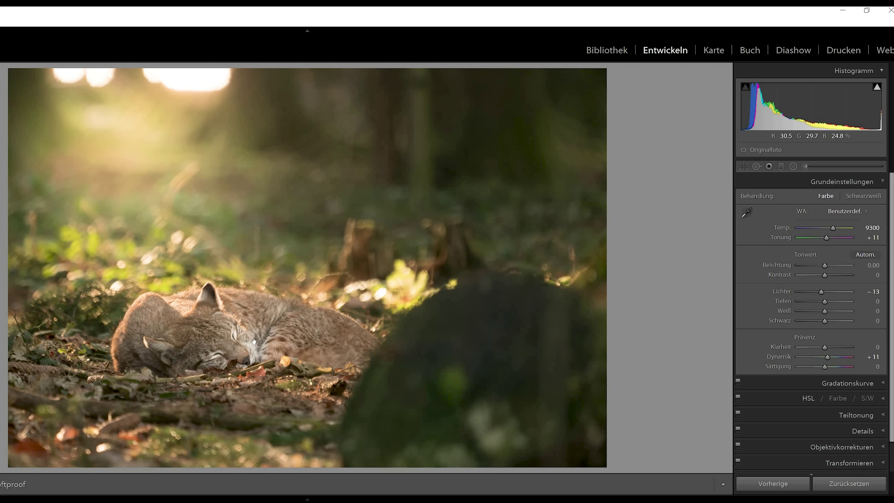
left_click(243, 352)
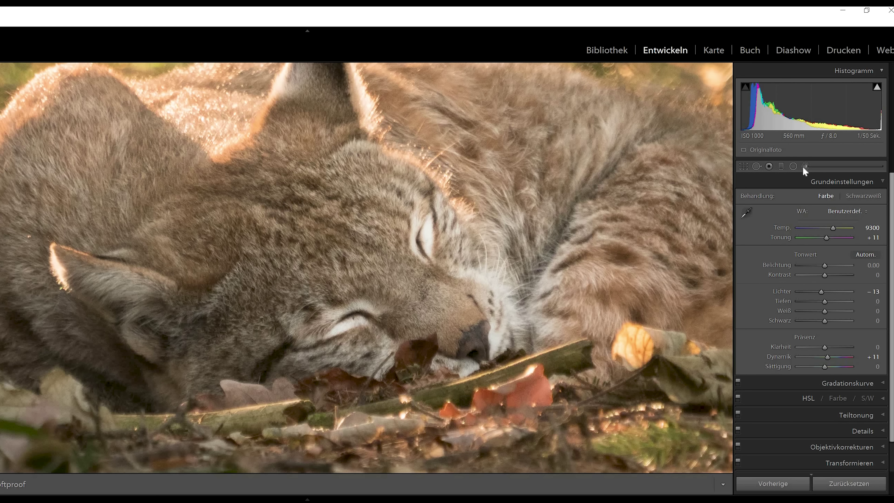
- Brush +13 clarity over the lynx's eye, cheek and muzzle, then zoom back out
left_click(782, 166)
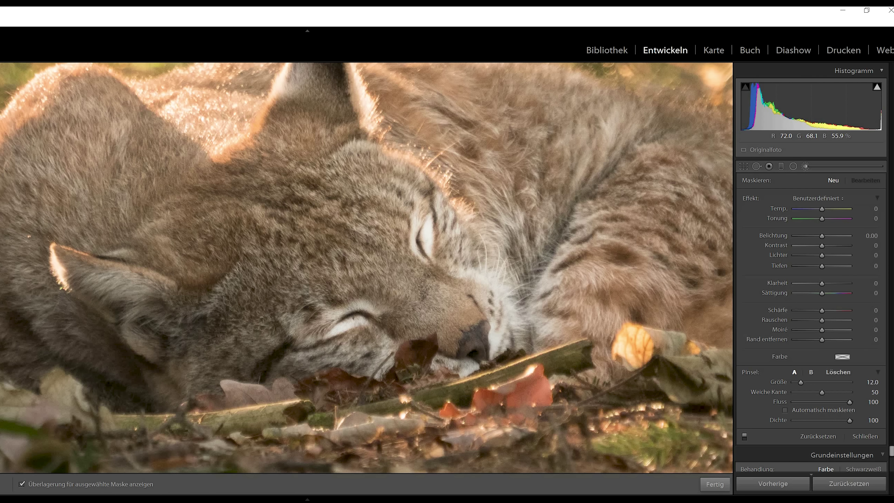
left_click_drag(422, 198, 500, 307)
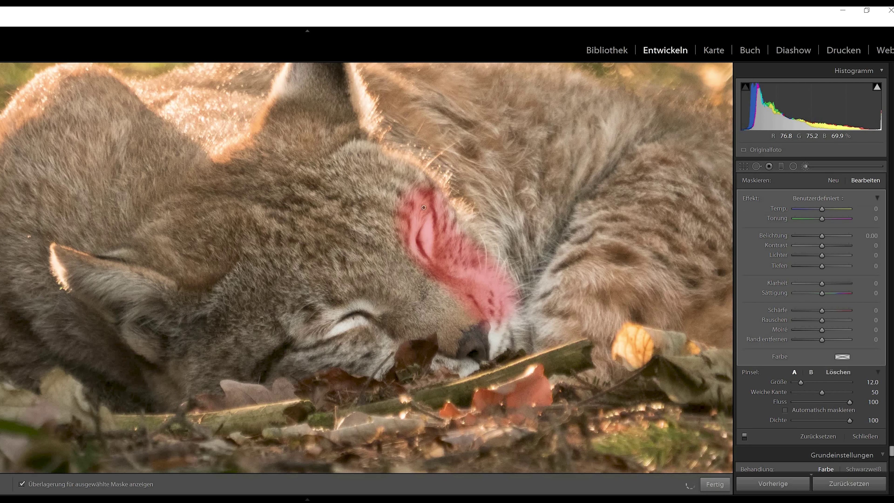
left_click_drag(306, 324, 391, 356)
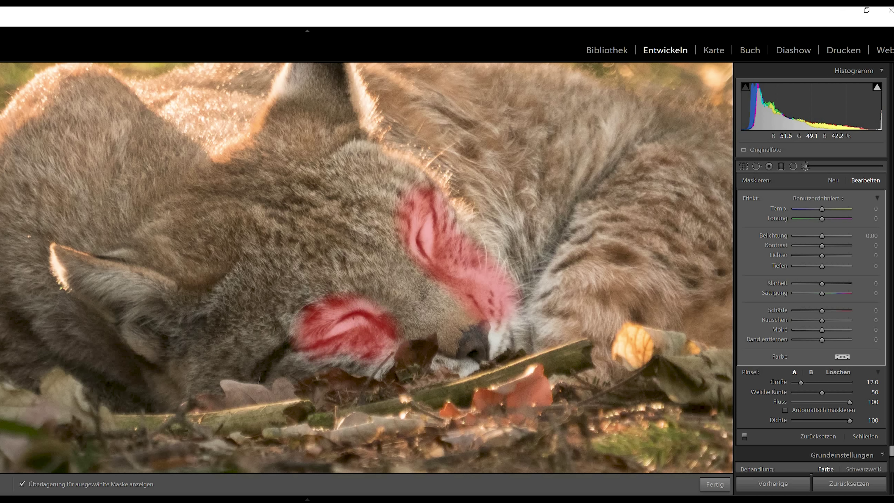
left_click_drag(282, 353, 468, 370)
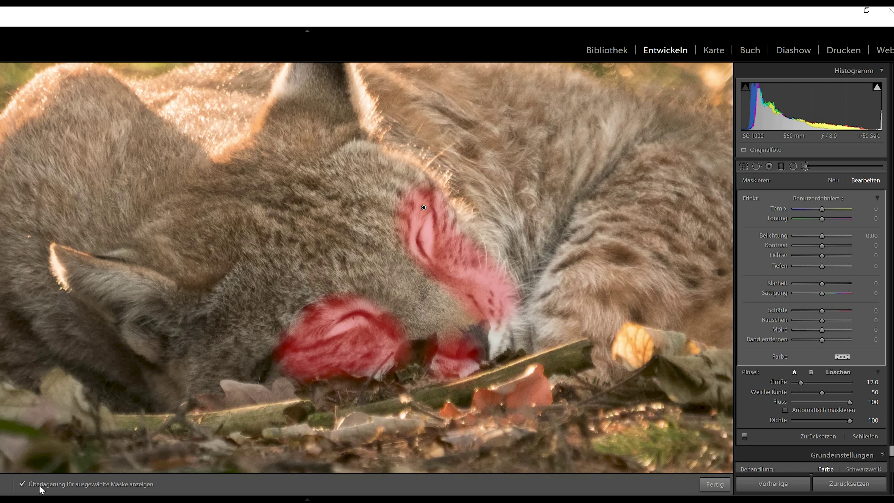
left_click_drag(823, 284, 829, 284)
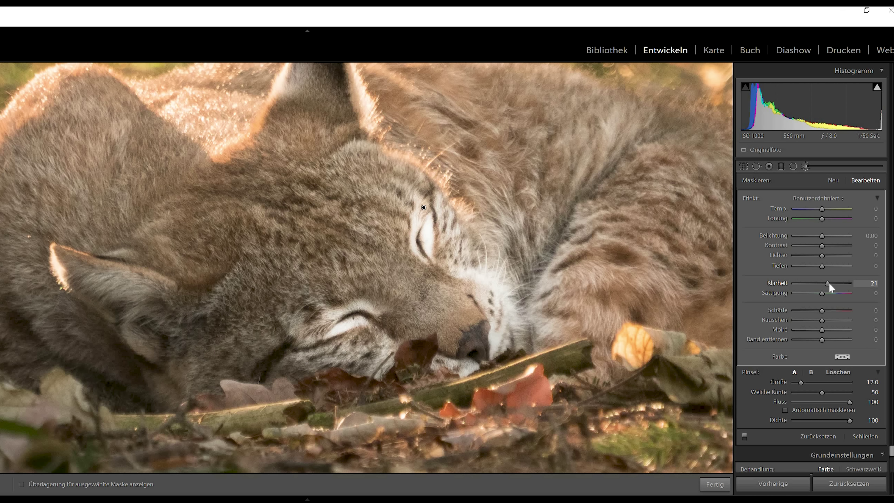
left_click_drag(825, 286, 826, 286)
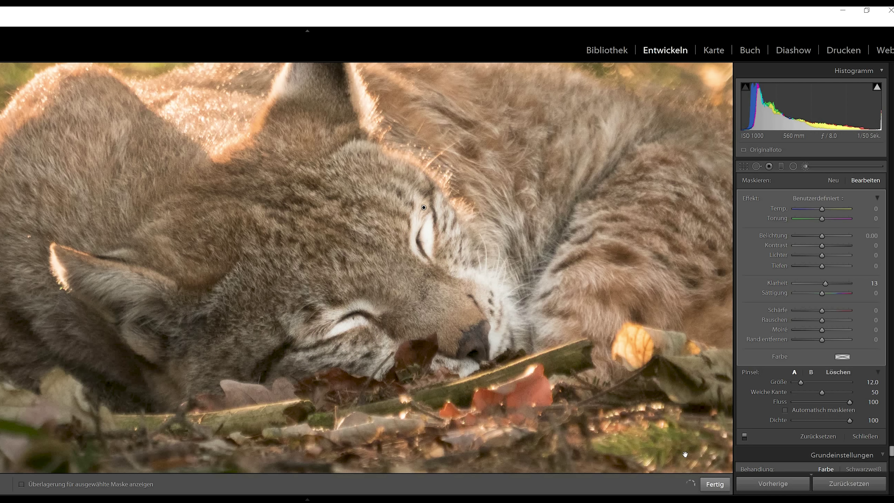
left_click(714, 484)
left_click(547, 332)
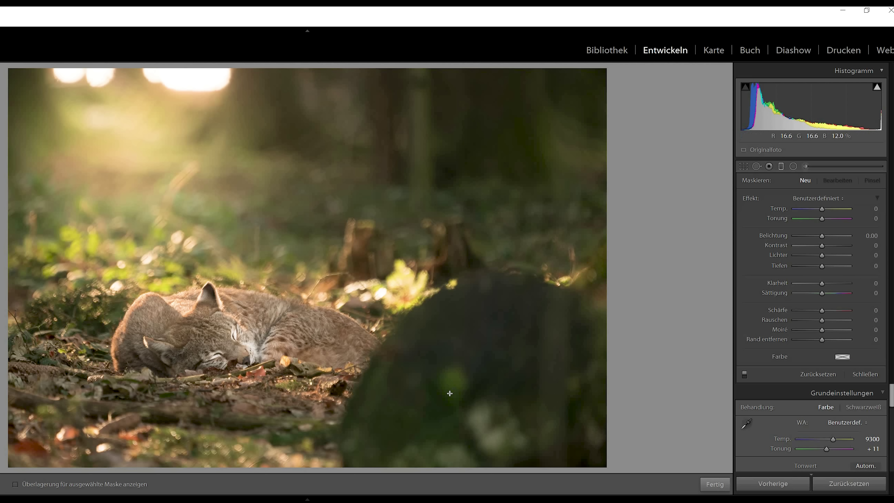
- Add graduated filters darkening the lower right to -0.56 and the bottom edge to -0.97 exposure
left_click_drag(419, 381, 356, 322)
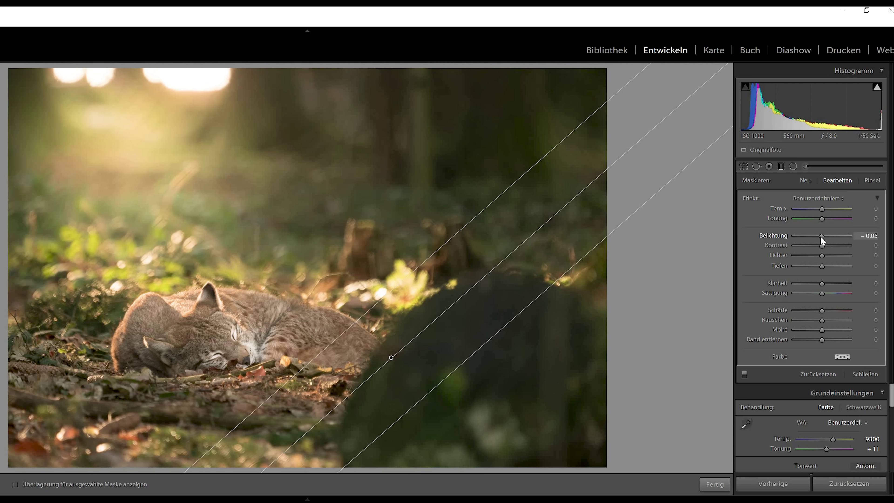
left_click_drag(823, 236, 820, 236)
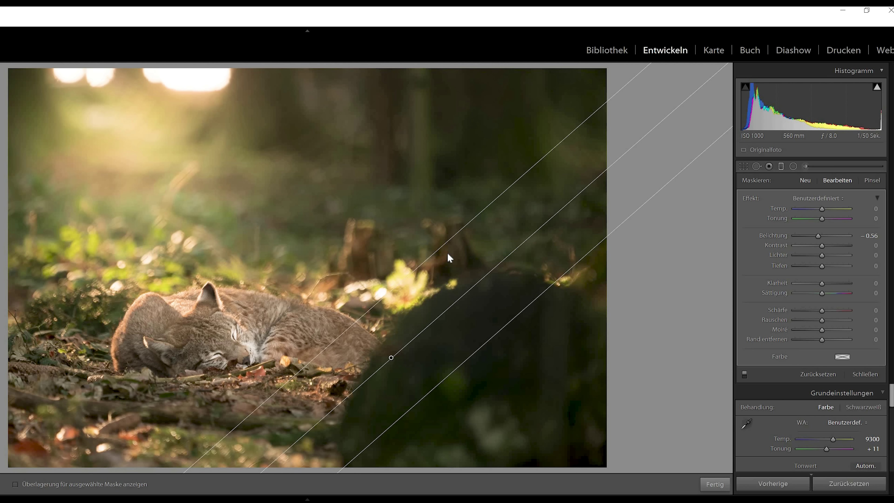
left_click_drag(288, 460, 295, 444)
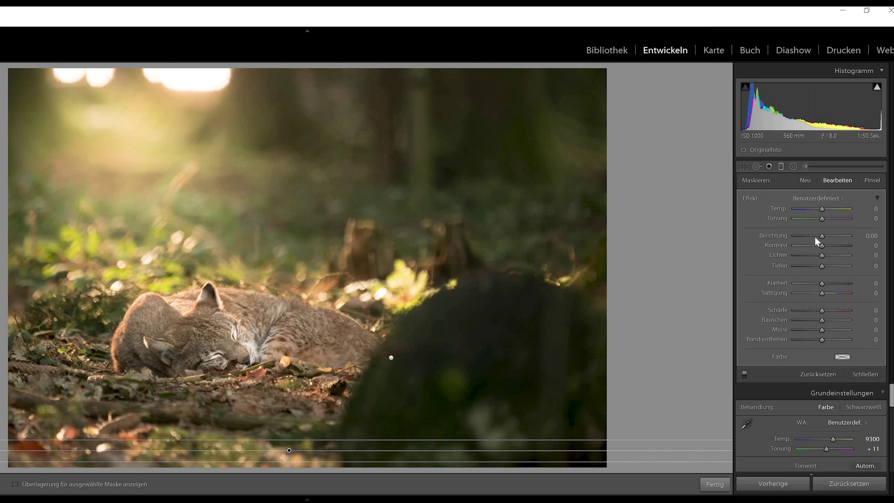
left_click_drag(819, 238, 818, 240)
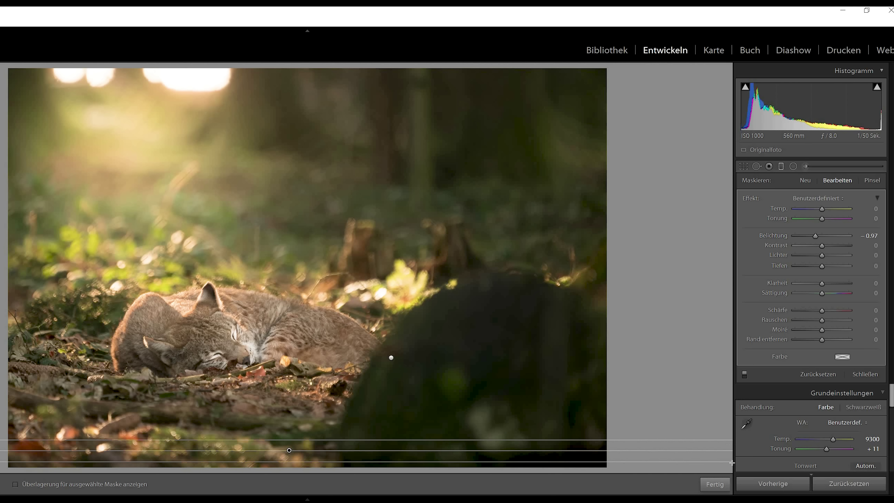
left_click(723, 485)
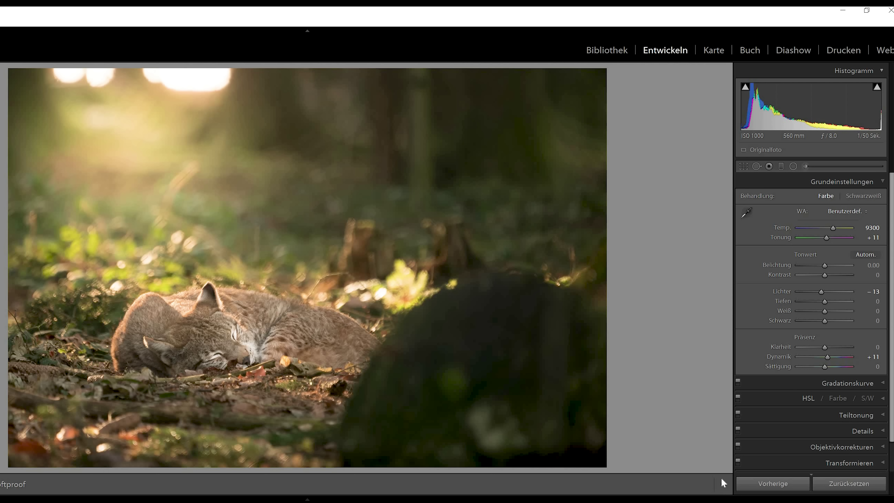
- Lower blacks to -10 with clipping warnings shown, then turn both warnings off
left_click(877, 87)
key("j")
left_click_drag(826, 322, 827, 310)
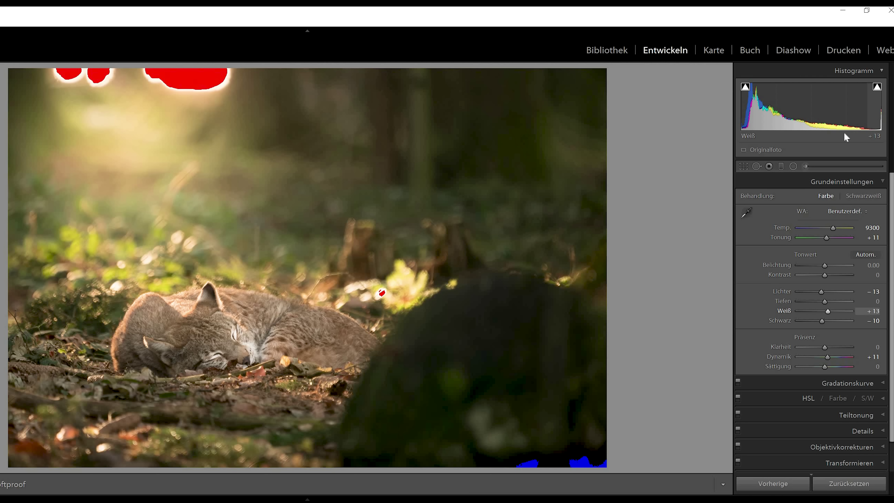
left_click(877, 87)
left_click(745, 86)
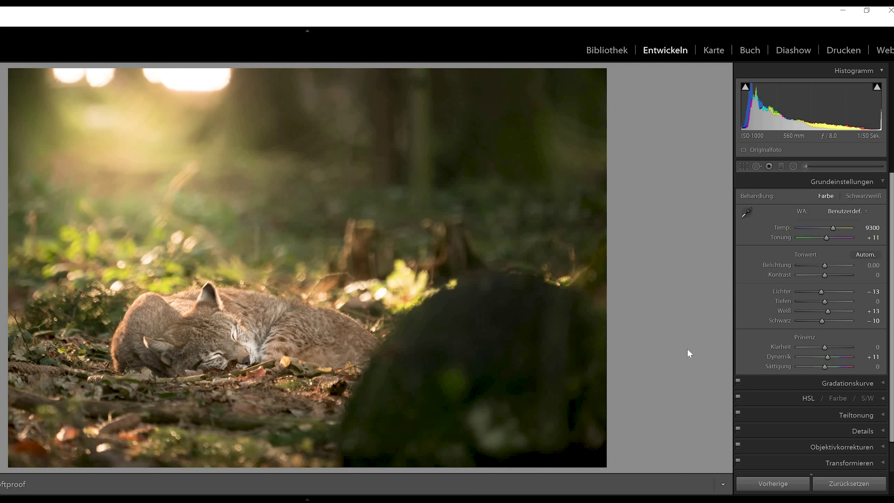
- Set sharpening to amount 63, radius 1.2, masking 64, and luminance noise reduction to 11
left_click(862, 429)
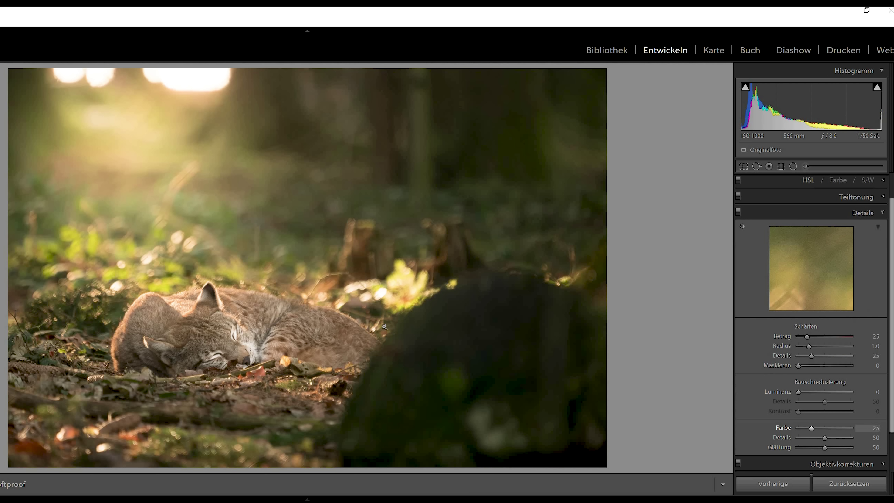
left_click_drag(799, 366, 838, 359)
left_click(298, 369)
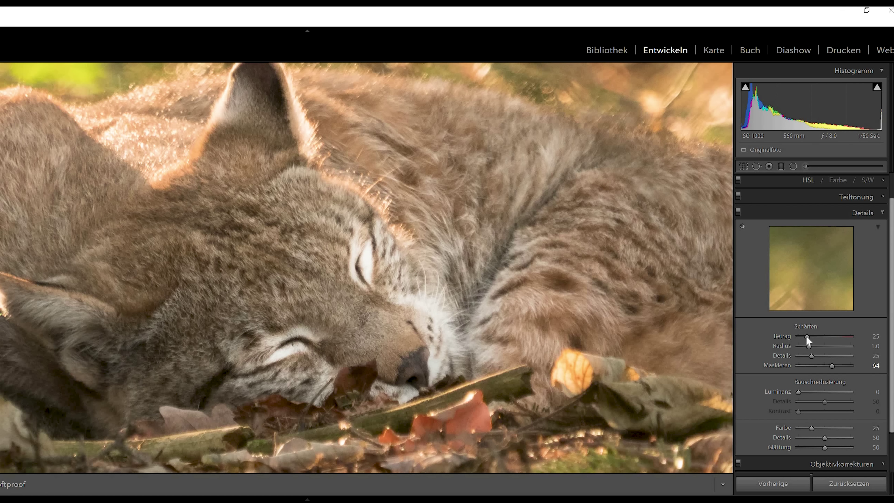
mouse_move(807, 336)
left_mouse_down()
mouse_move(821, 336)
mouse_move(814, 348)
left_mouse_up()
left_click_drag(799, 391, 804, 392)
- Return to the whole-photo view and compare the edited photo with the original
left_click(598, 398)
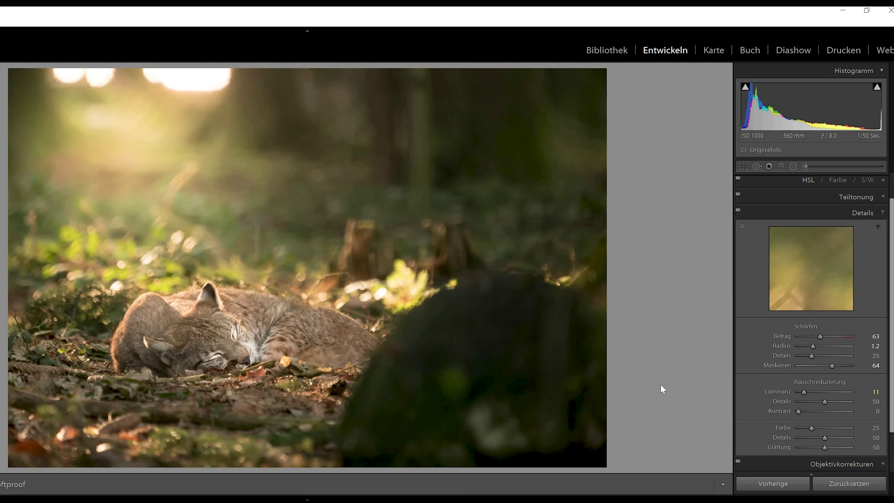
key("backslash")
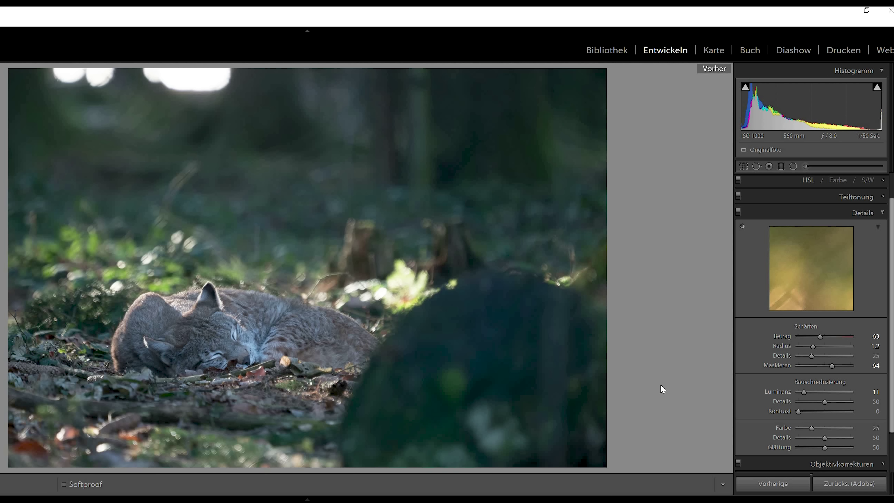
key("backslash")
key("backslash")
key("backslash")
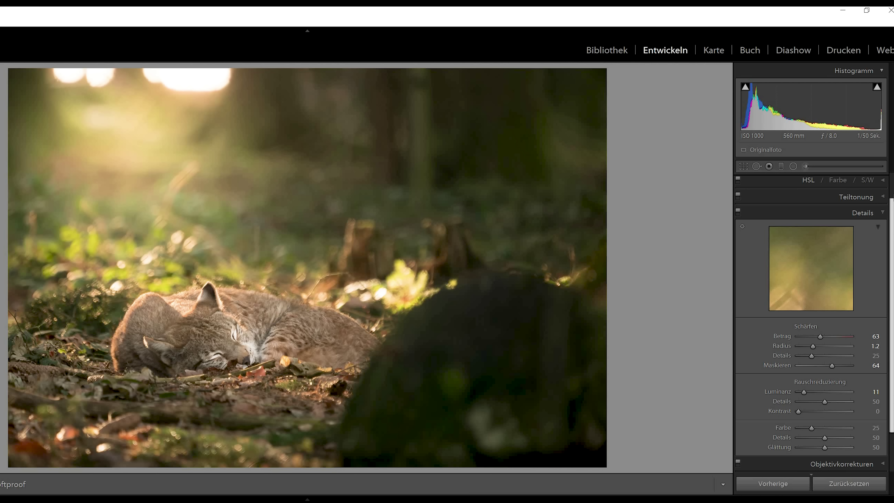
scroll(893, 228, "up", 2)
- Reopen the basic adjustments and raise the lynx photo's vibrance from +11 to +40
left_click(859, 182)
left_click_drag(829, 358, 837, 359)
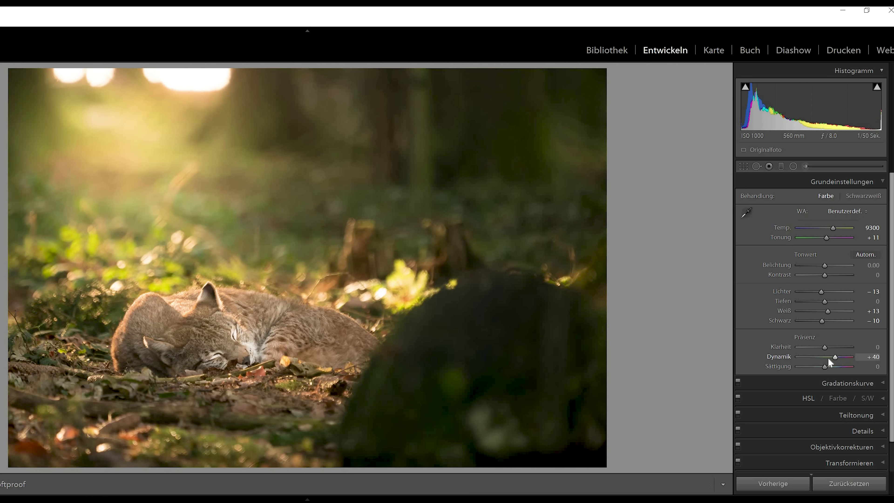